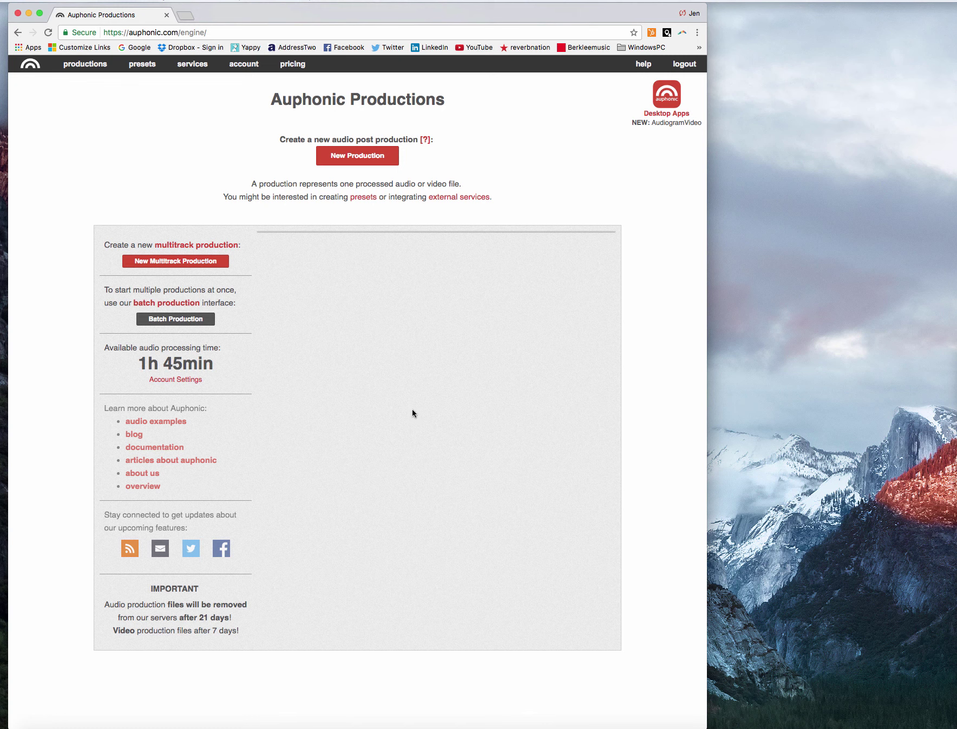
Create a new production and set its output format to Audiogram (Waveform Video) MP4.
click(361, 162)
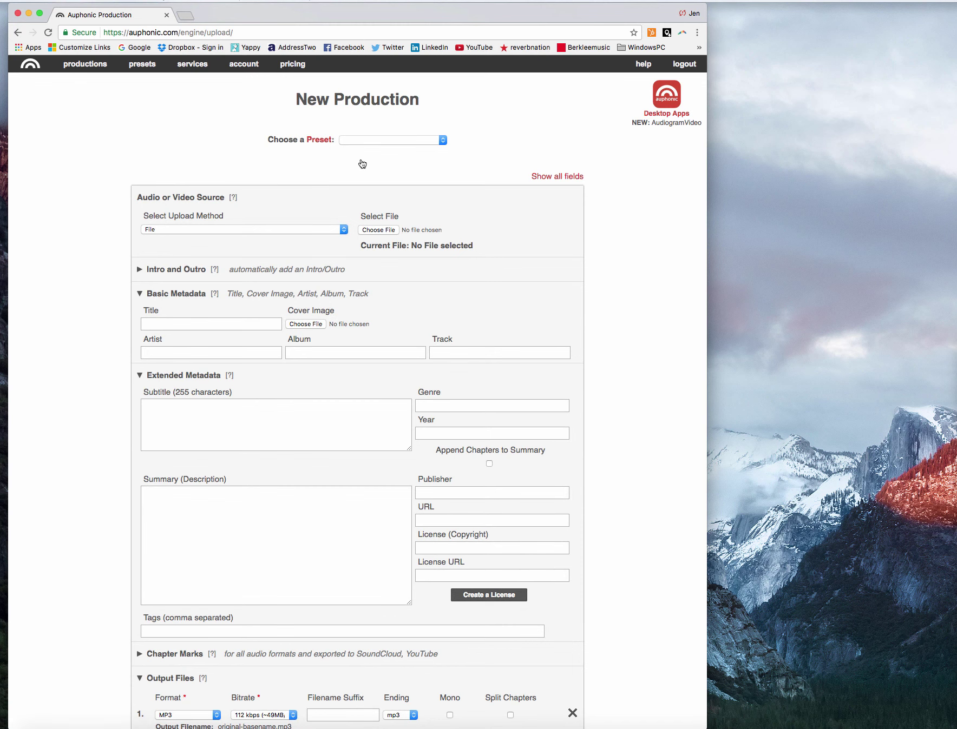
scroll(273, 535, down, 10)
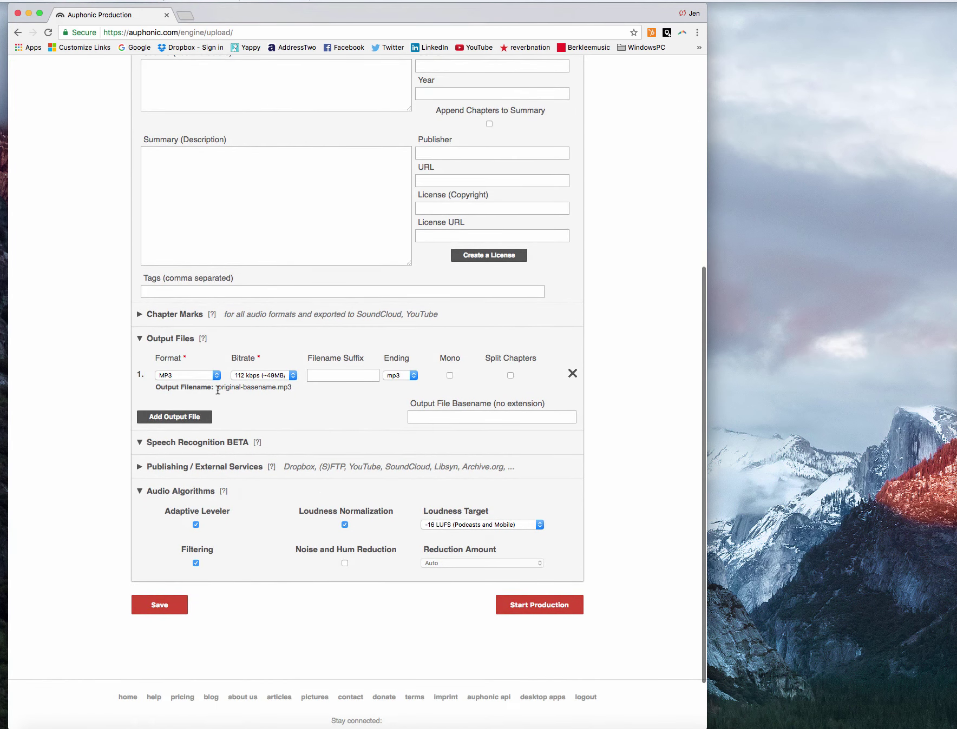
click(215, 376)
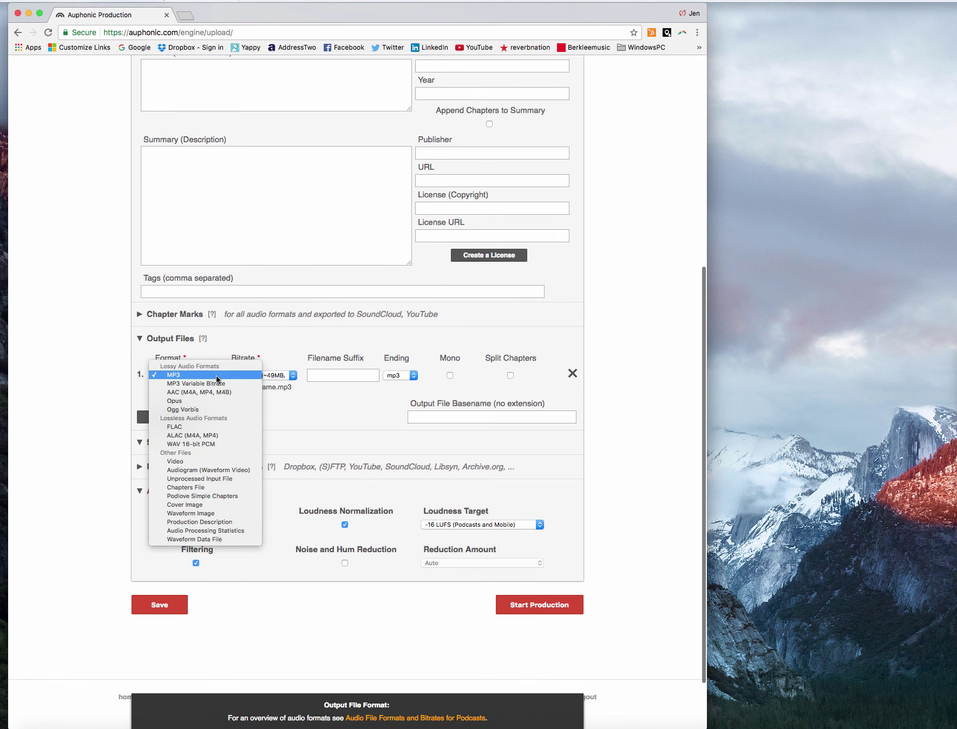
click(193, 470)
scroll(342, 368, up, 5)
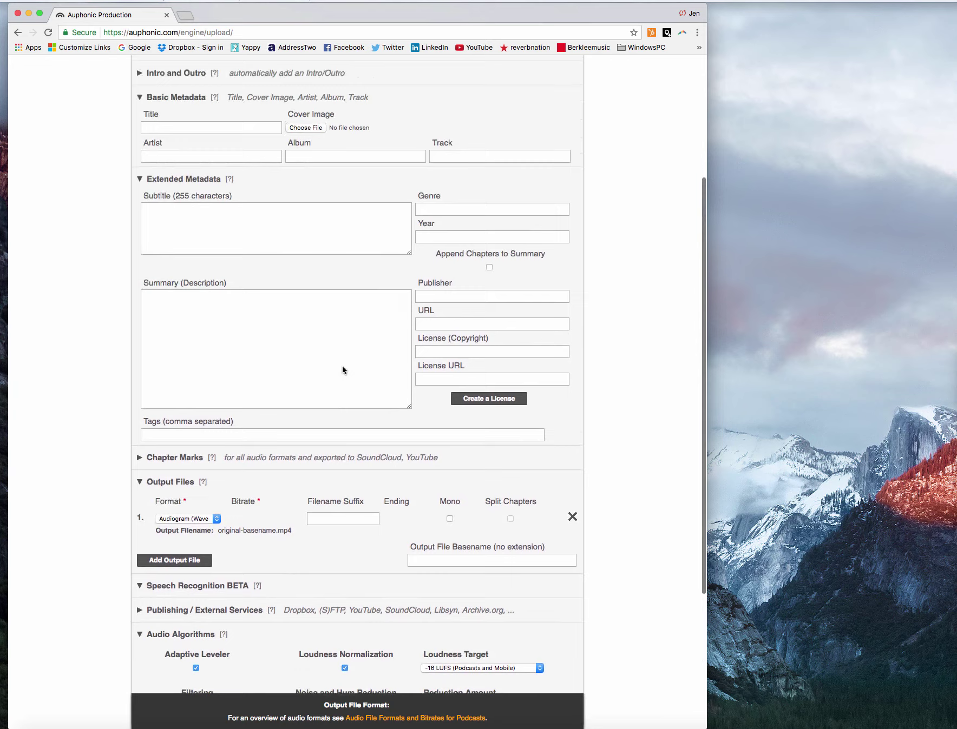
scroll(342, 369, up, 3)
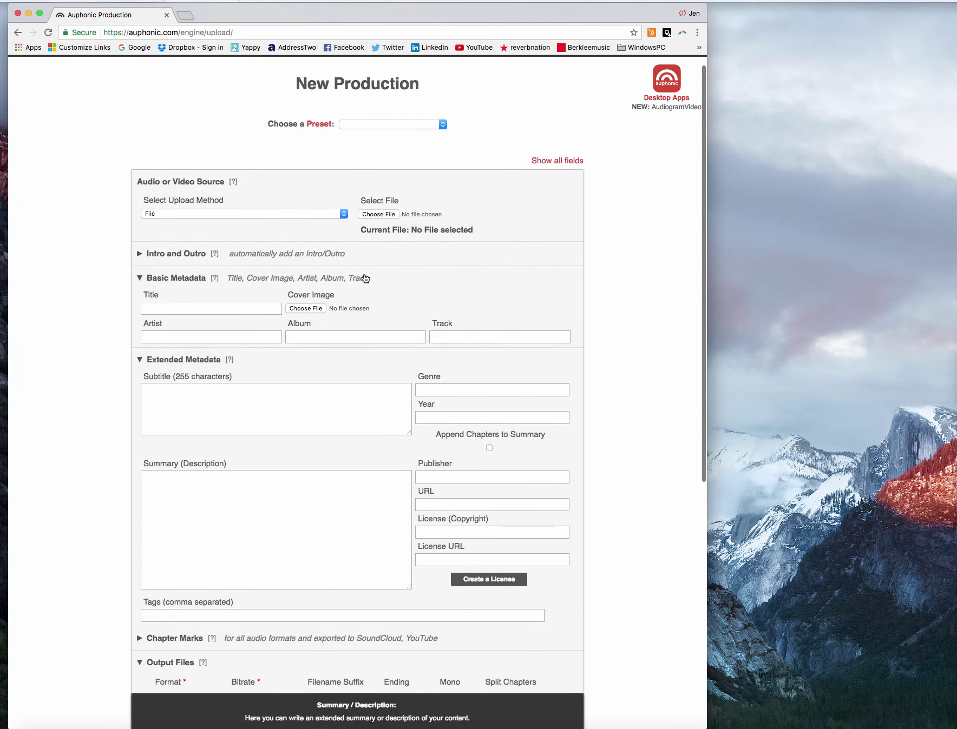
Load the promo .aif file from the BB Season 3 folder as the source audio.
click(371, 215)
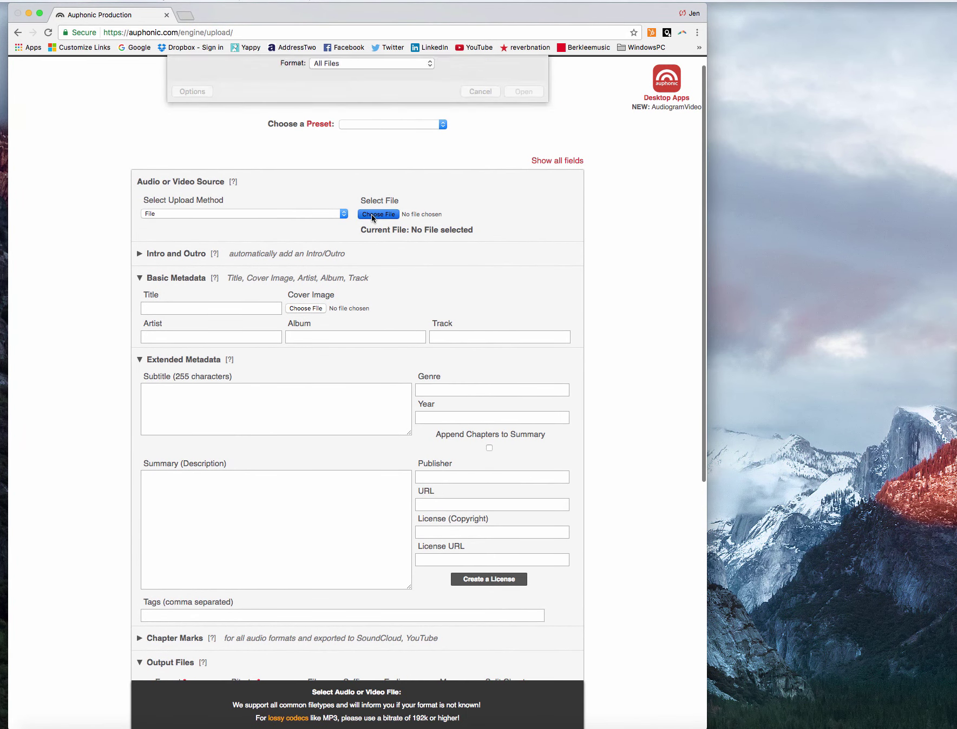
double_click(381, 115)
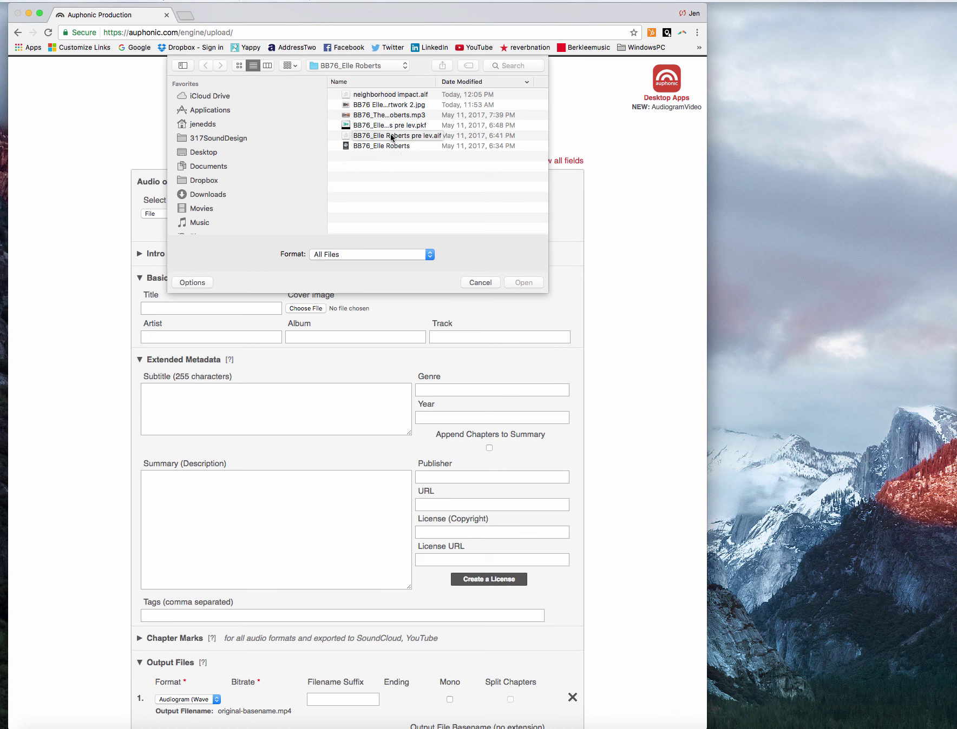
click(401, 65)
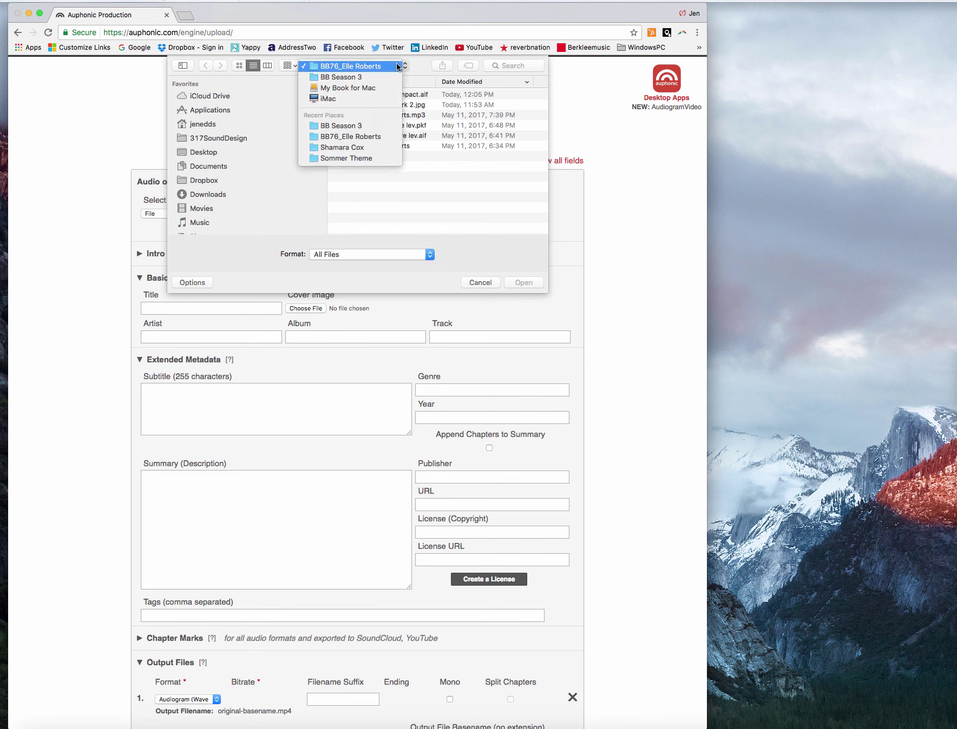
click(388, 77)
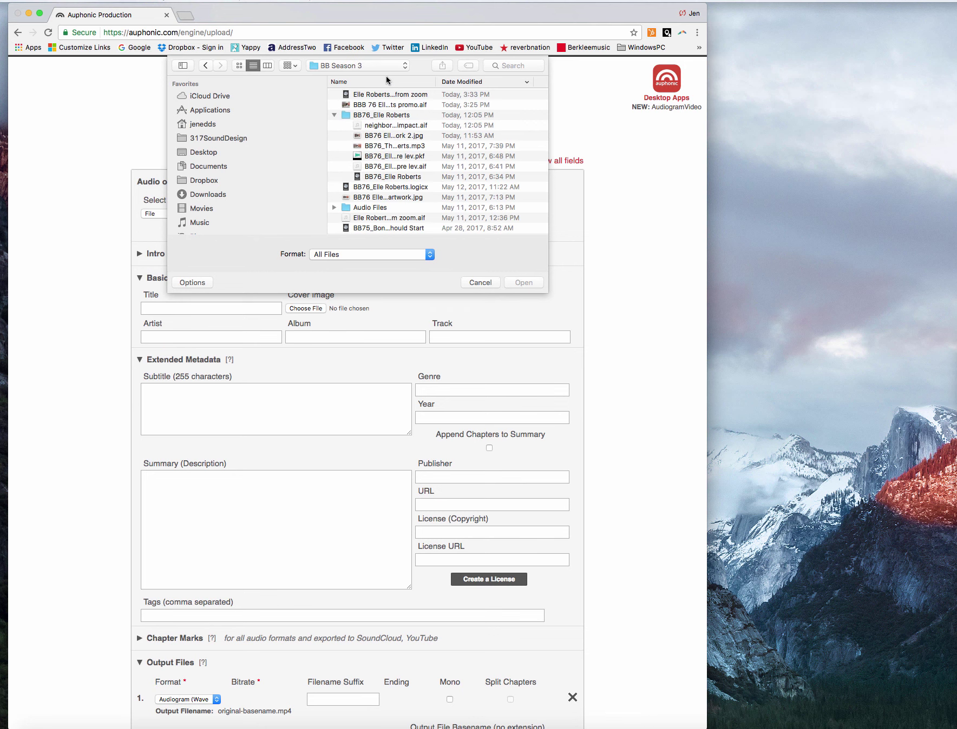
click(392, 105)
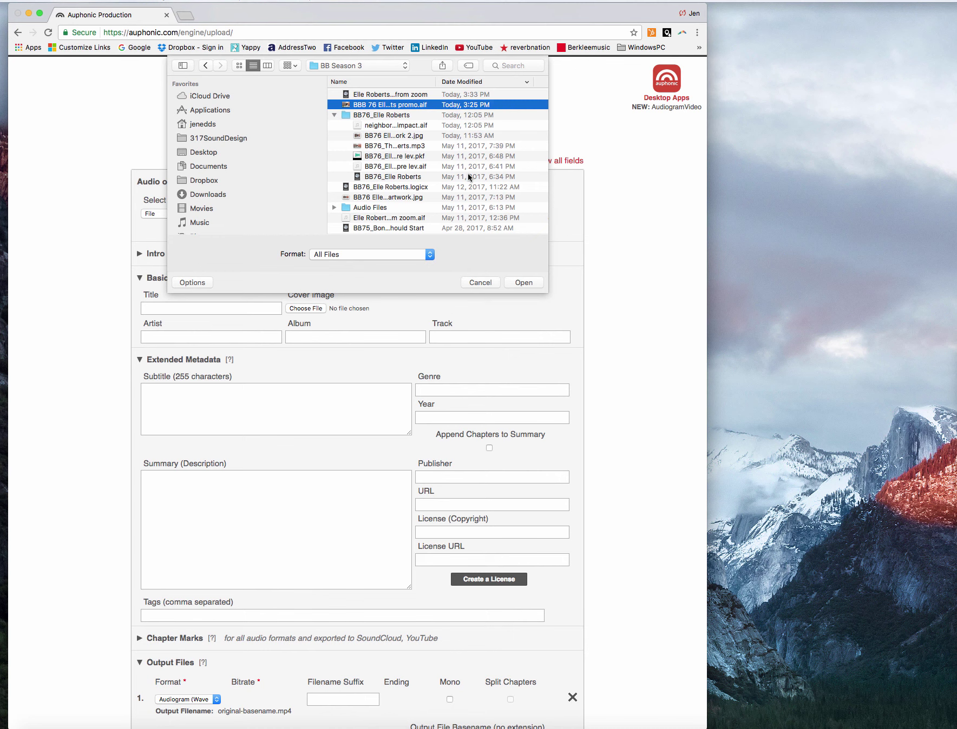
click(524, 282)
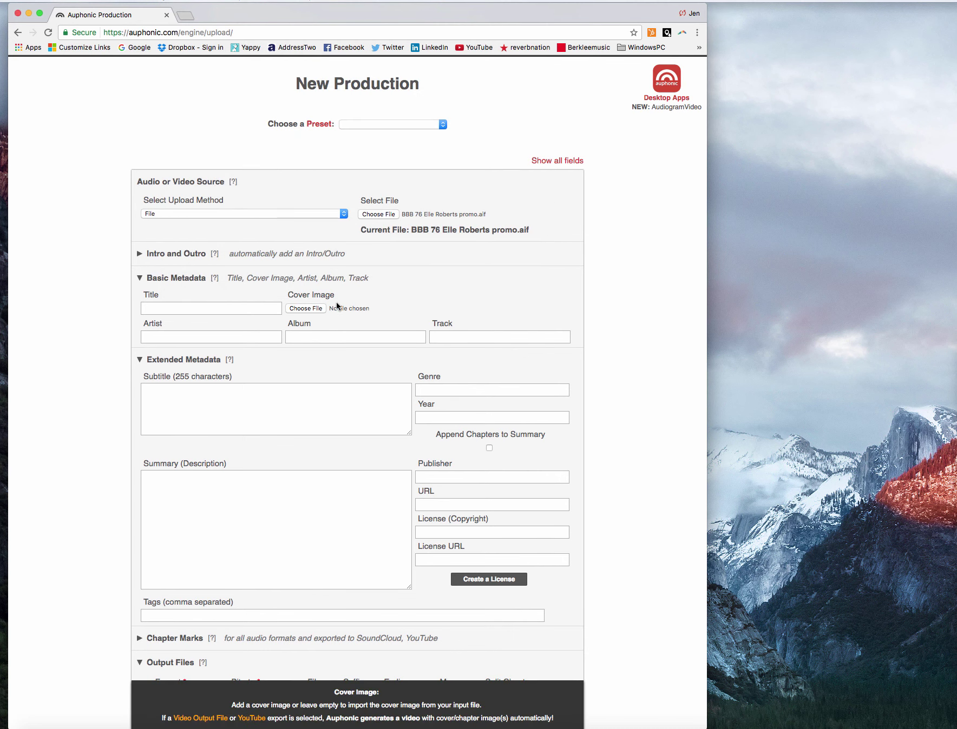
Add the episode artwork as cover image and set the title from the BB76 suggestion.
click(305, 309)
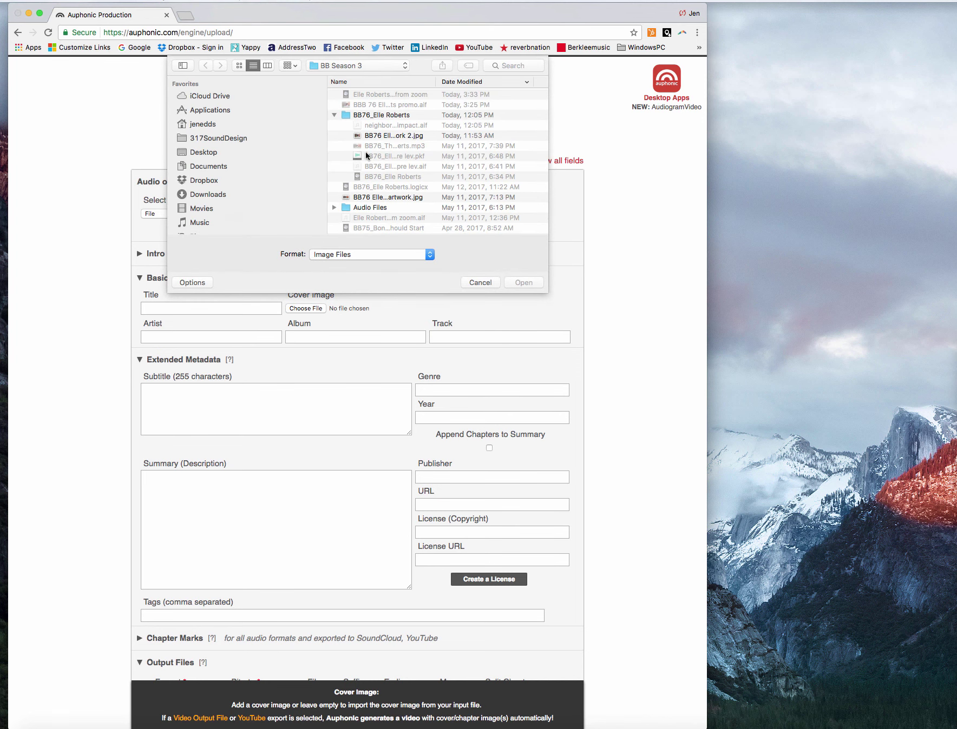
click(374, 136)
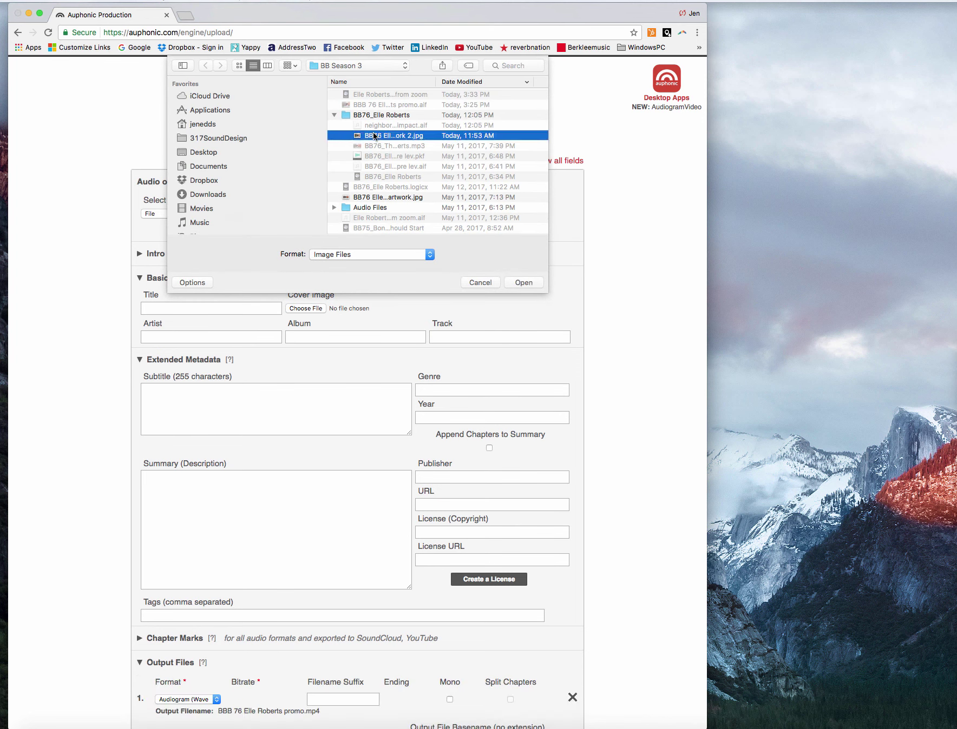
click(522, 282)
click(219, 310)
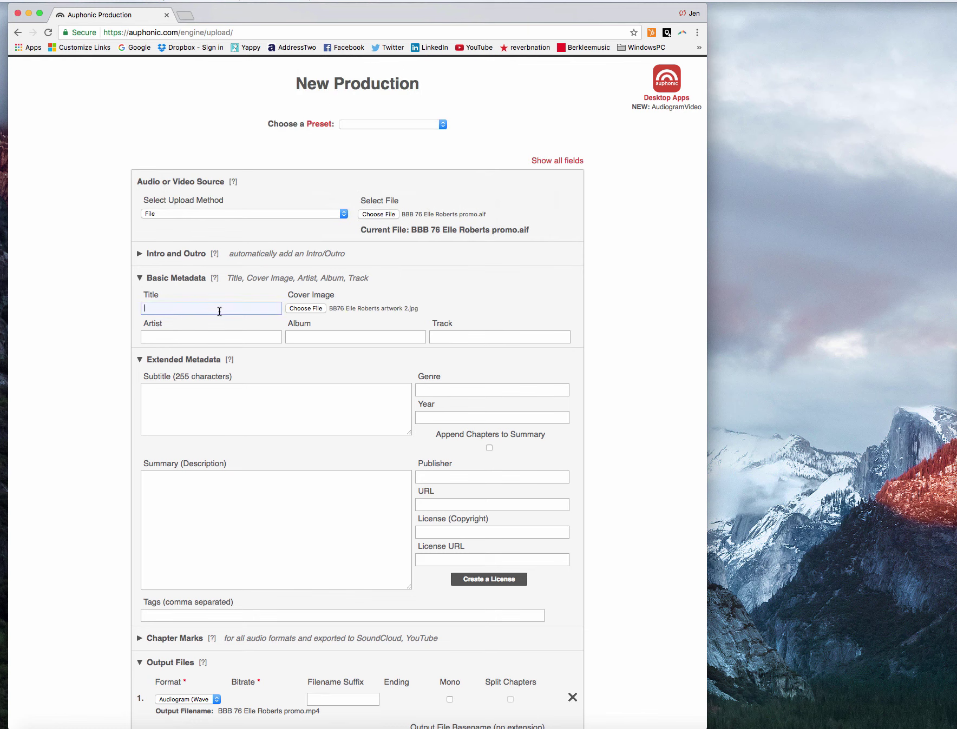
text(BB)
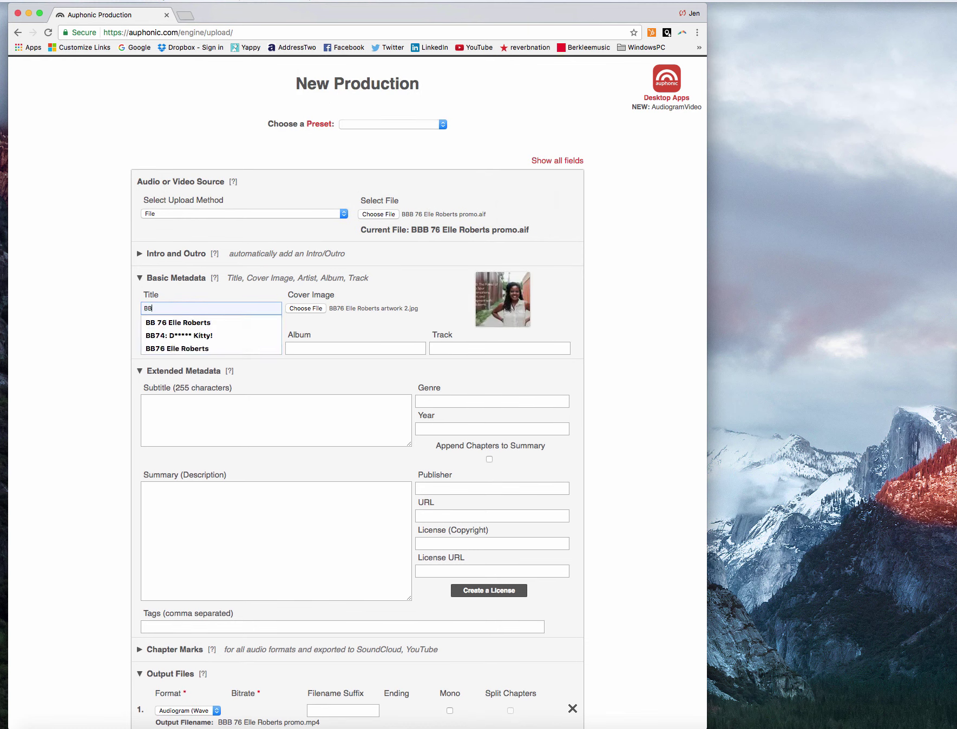
text(76)
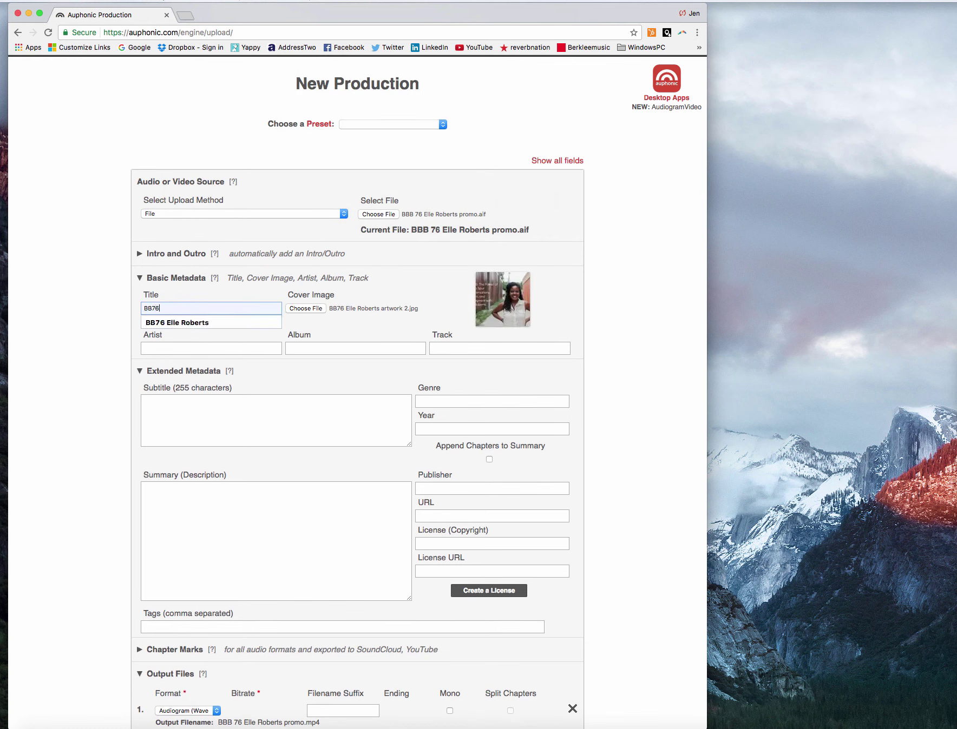
click(207, 325)
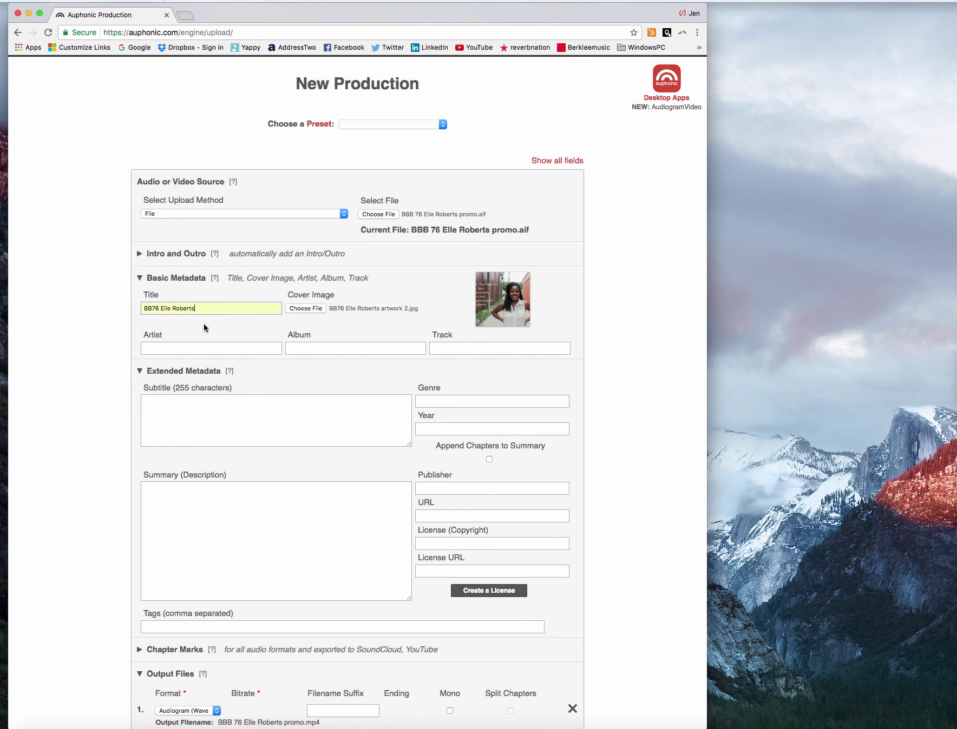
Fill in the suggested artist name and pick The Brassy Broadcast as the album.
click(195, 346)
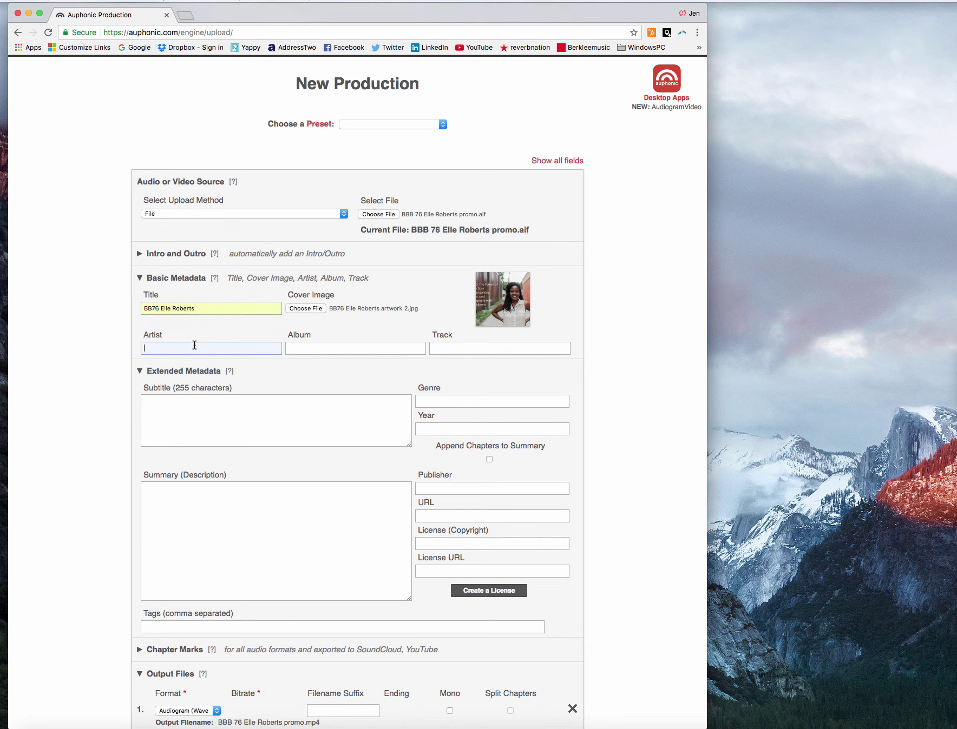
text(Jen Edds)
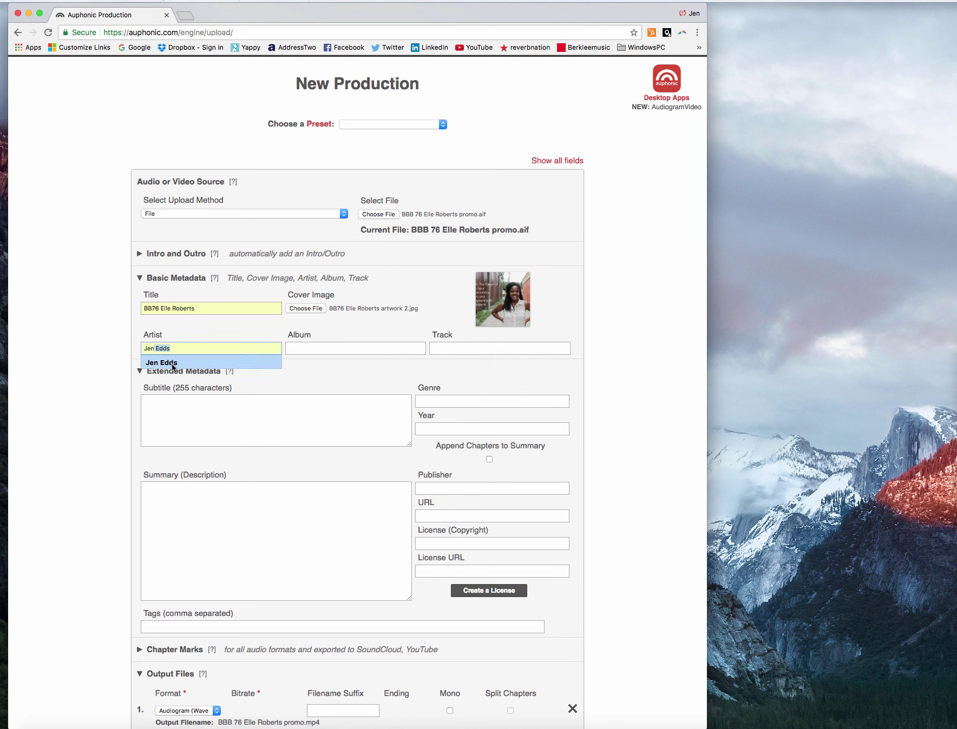
click(205, 366)
click(316, 343)
text(The Brassy Broadcast)
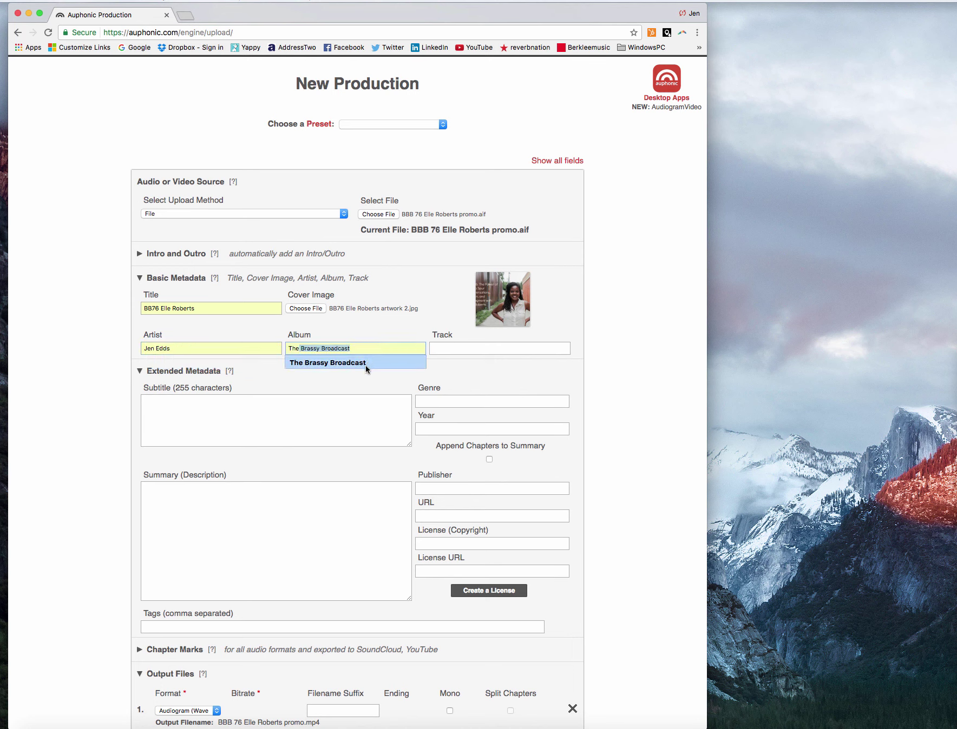
click(365, 364)
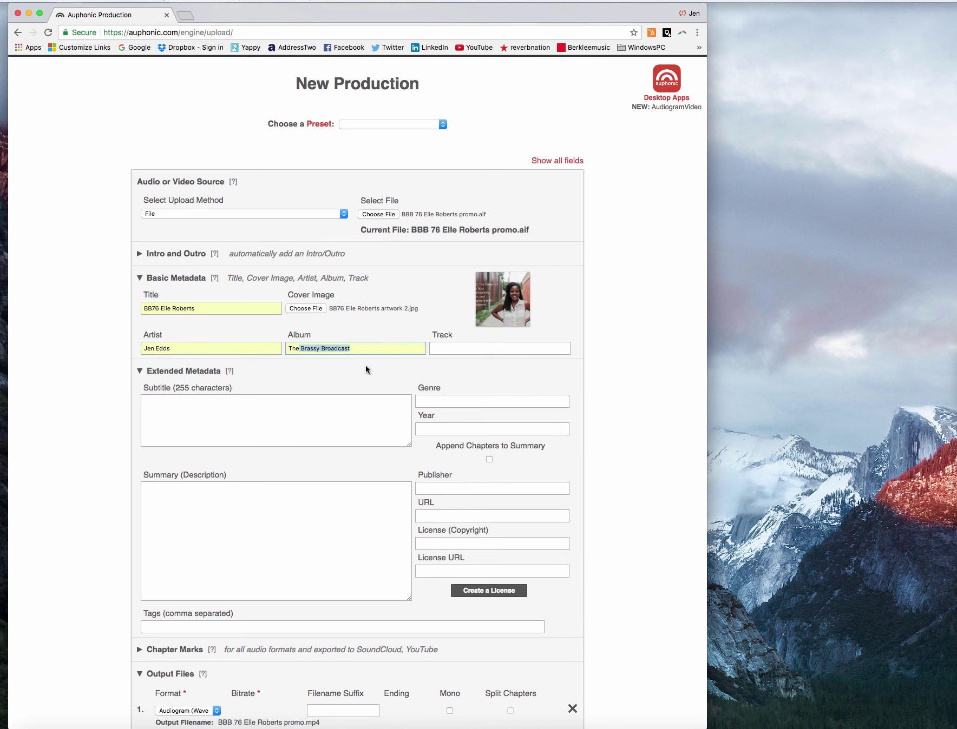
click(298, 431)
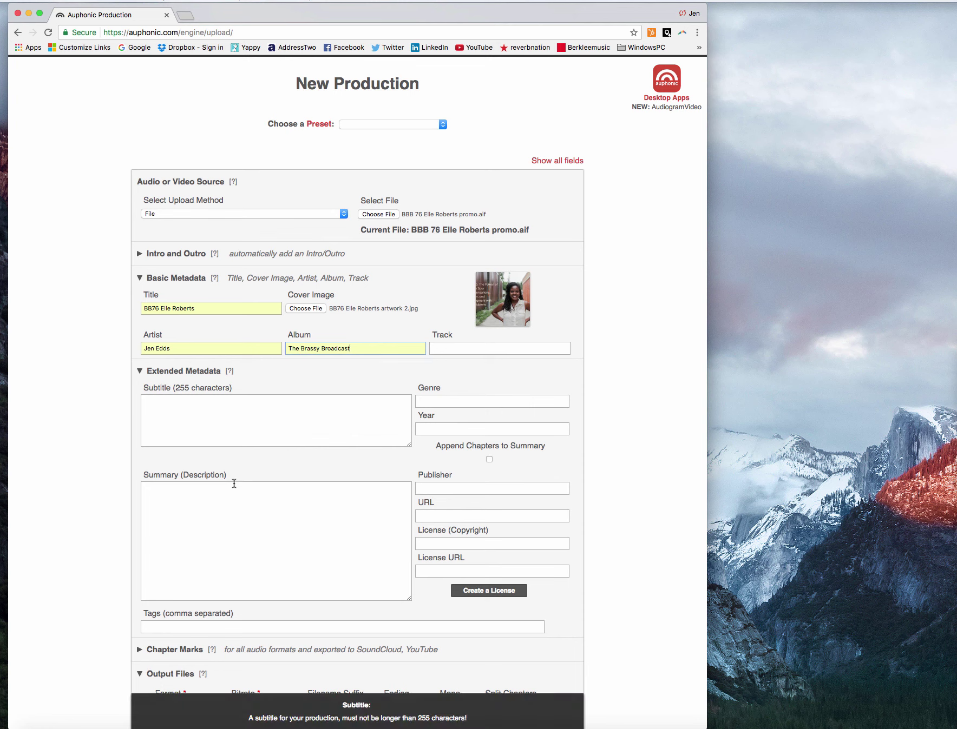
click(315, 527)
mouse_move(452, 461)
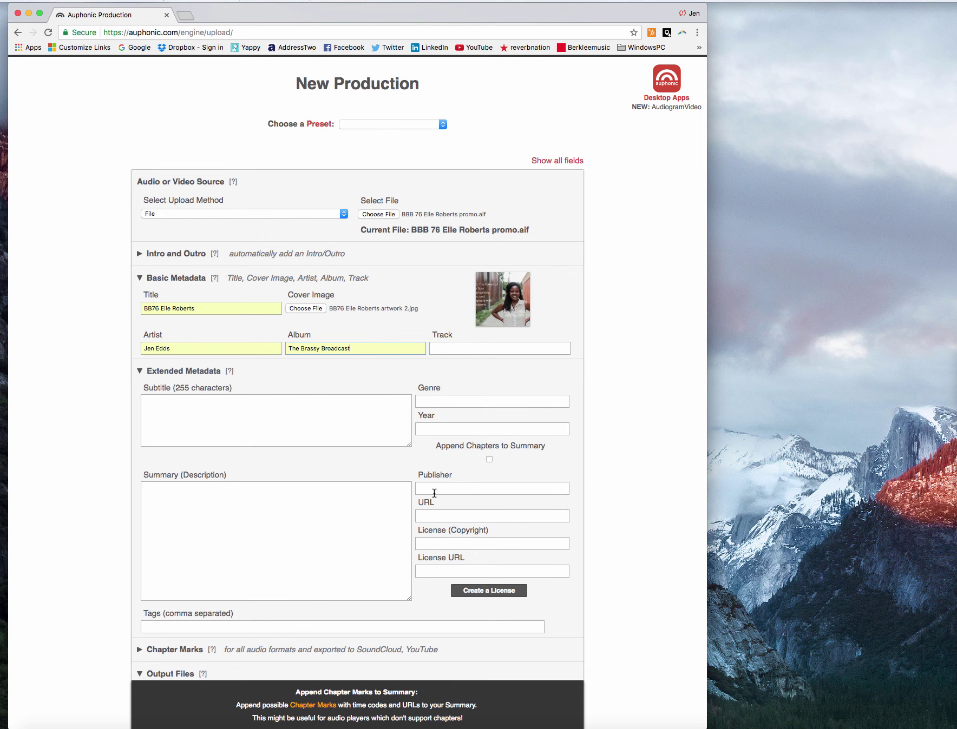
scroll(332, 531, down, 2)
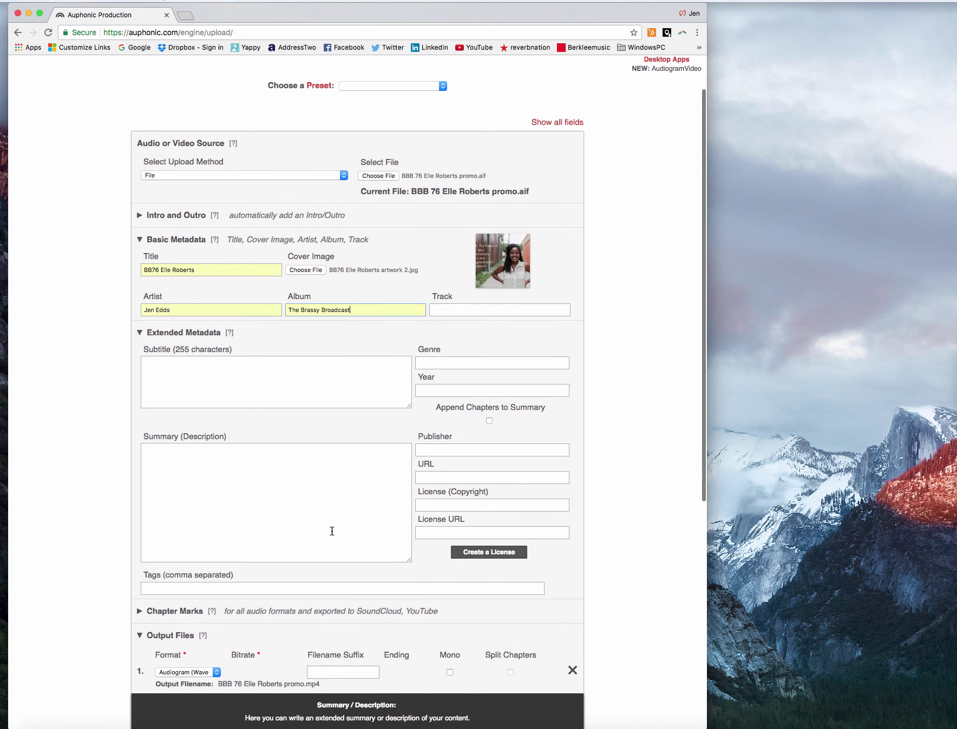
scroll(332, 532, down, 2)
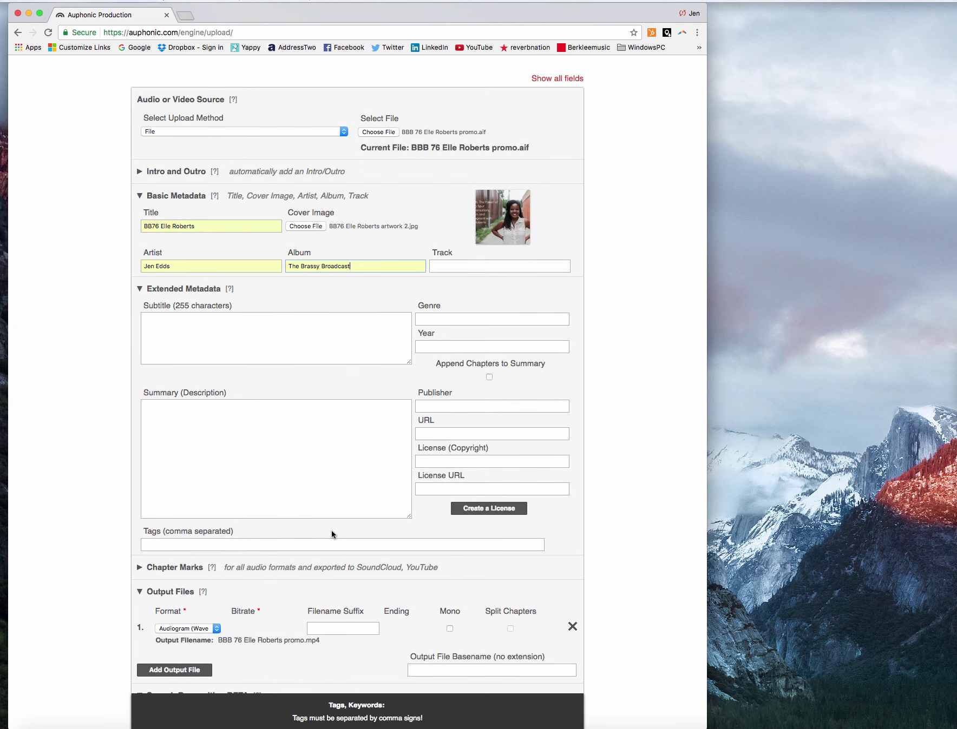
scroll(331, 531, down, 3)
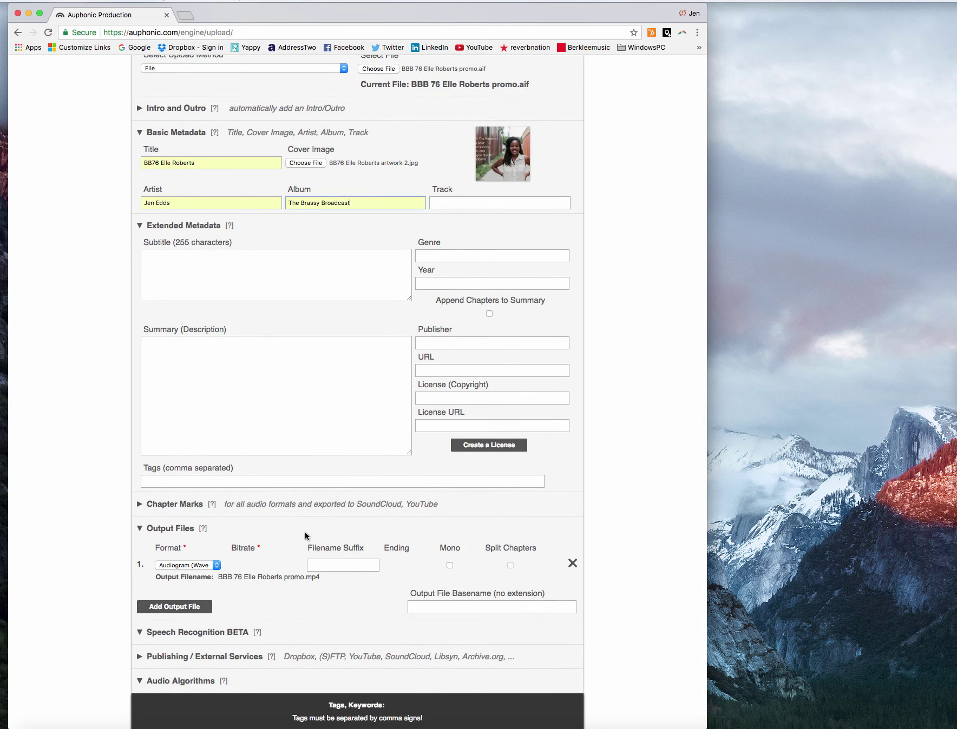
scroll(294, 538, down, 3)
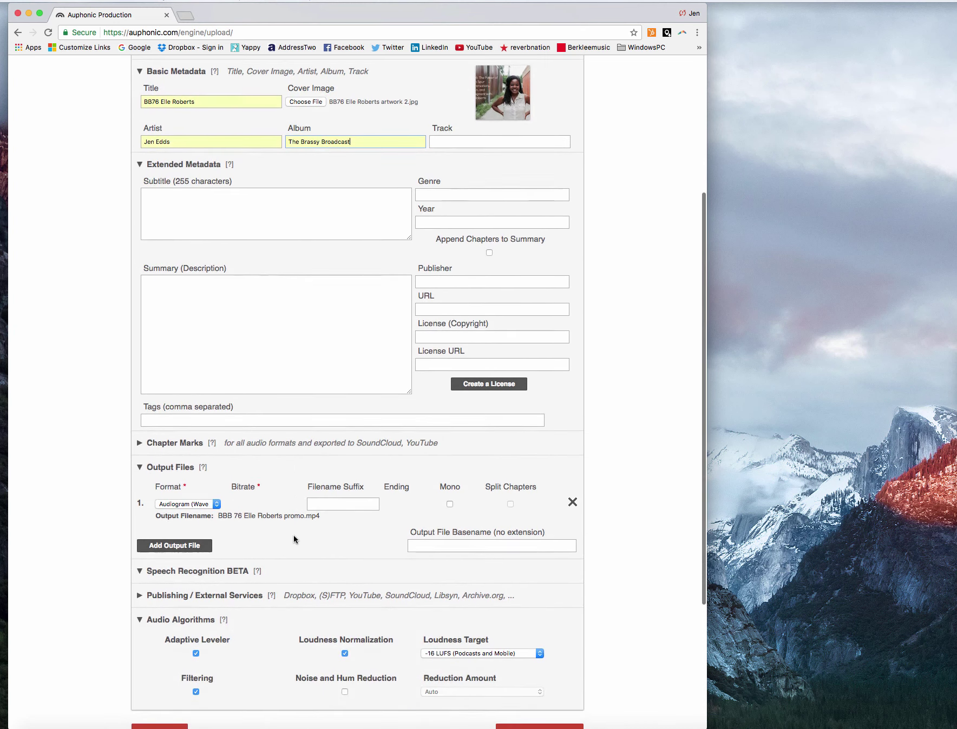
scroll(293, 539, down, 4)
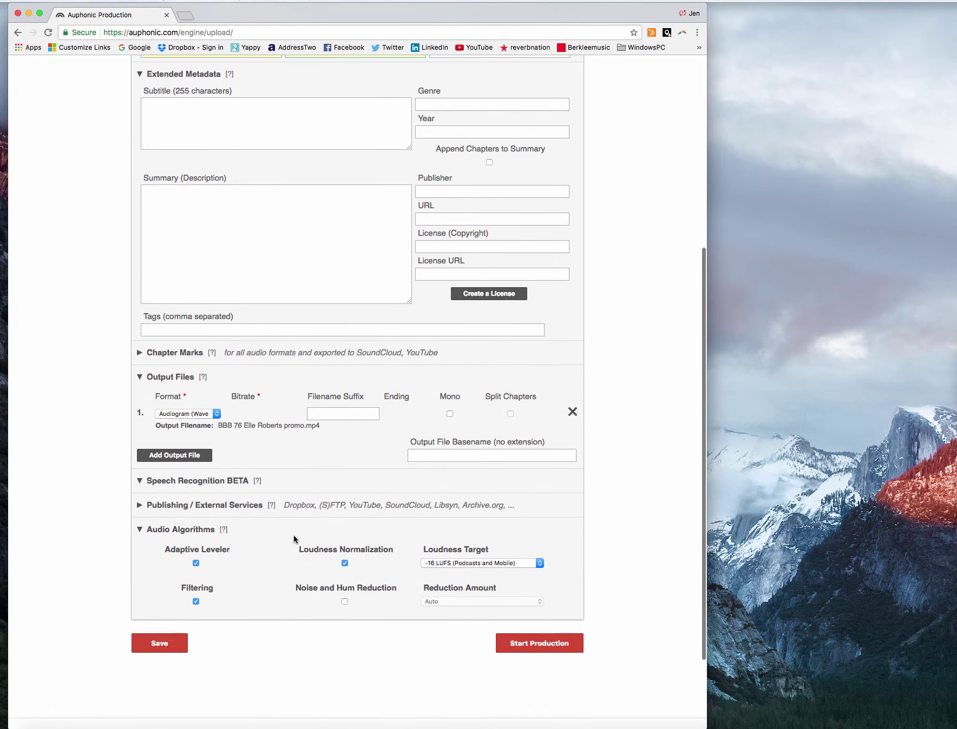
mouse_move(239, 537)
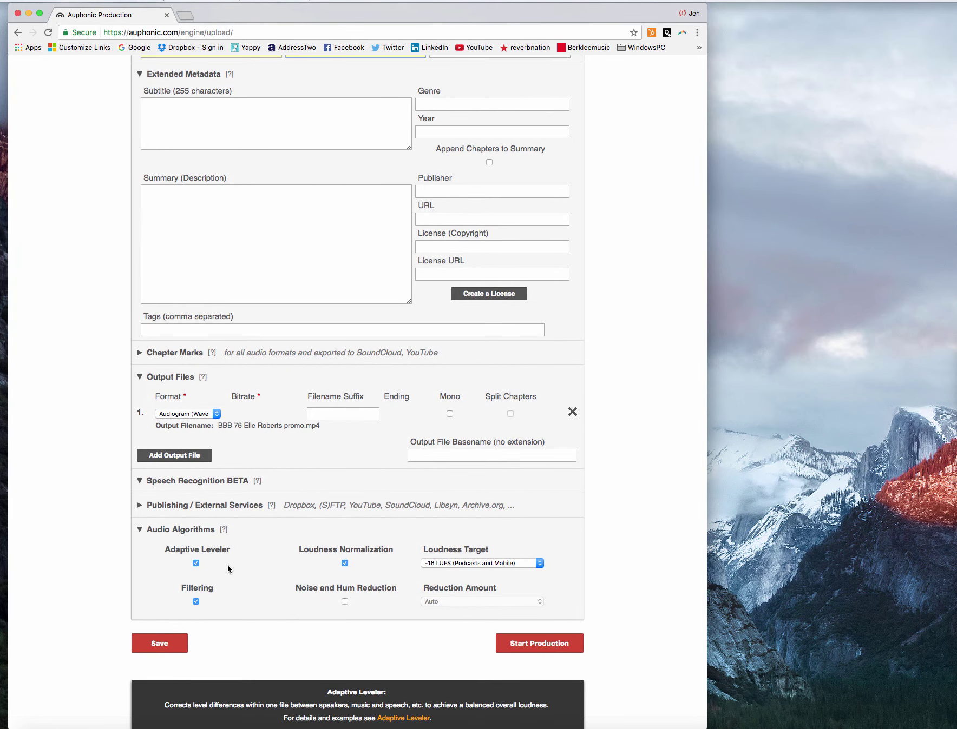
mouse_move(280, 560)
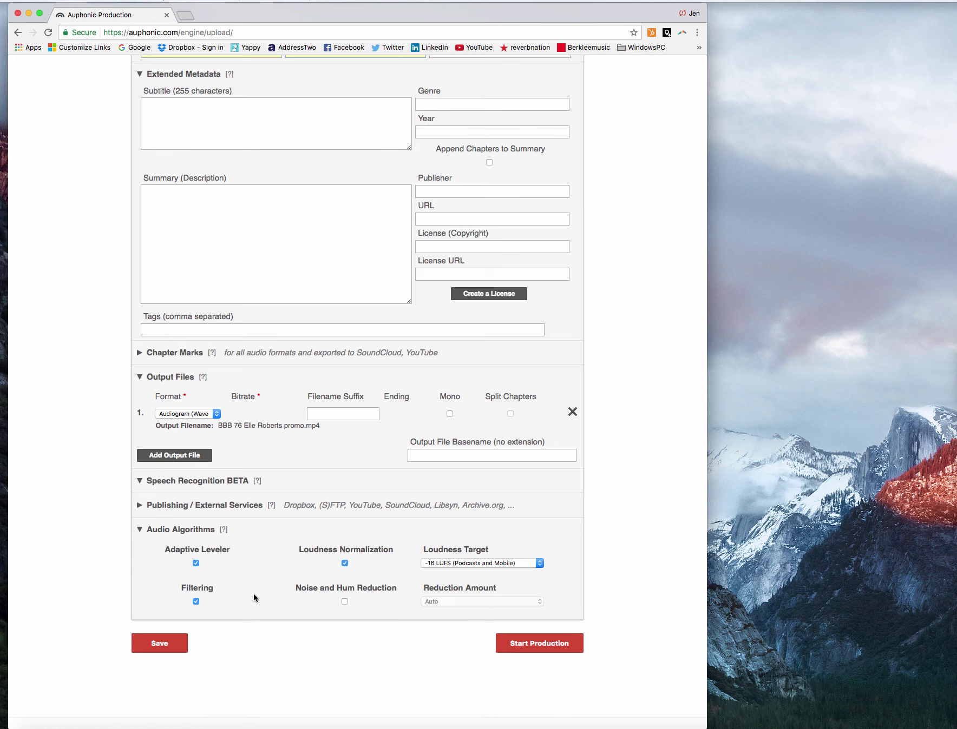
mouse_move(513, 572)
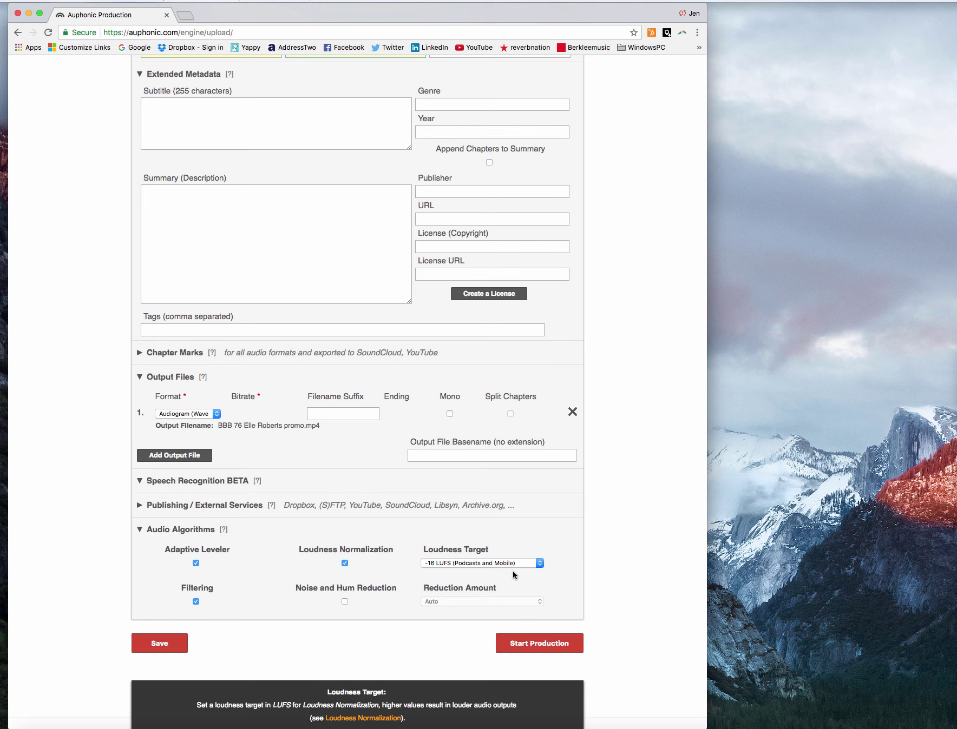
Submit and confirm the production so it renders the 1:30 MP4 audiogram.
click(533, 643)
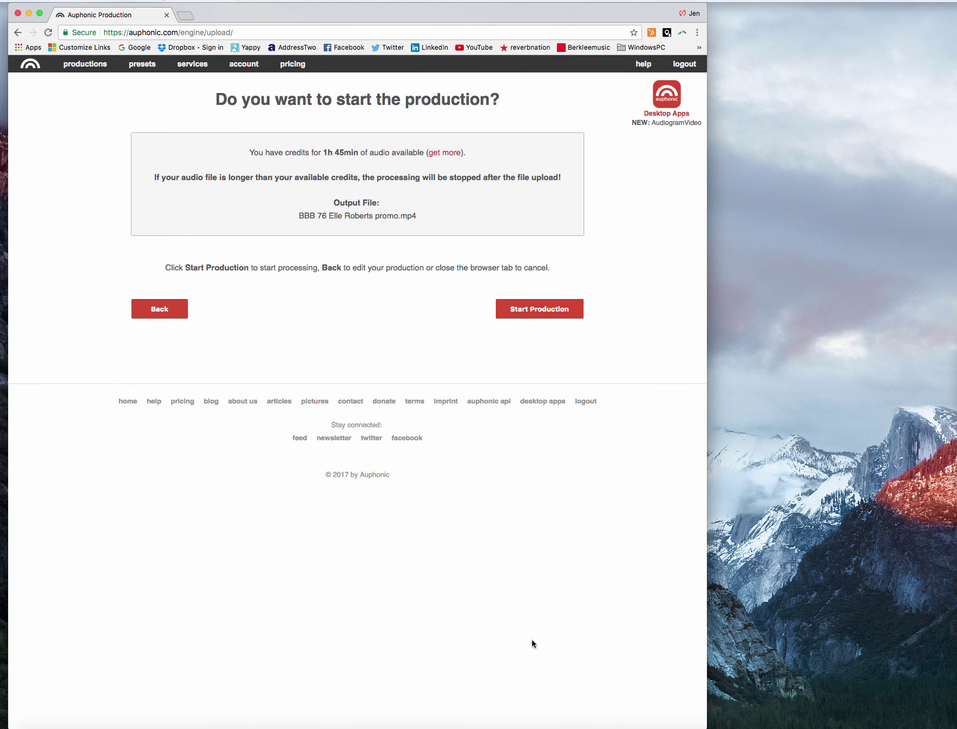
click(522, 309)
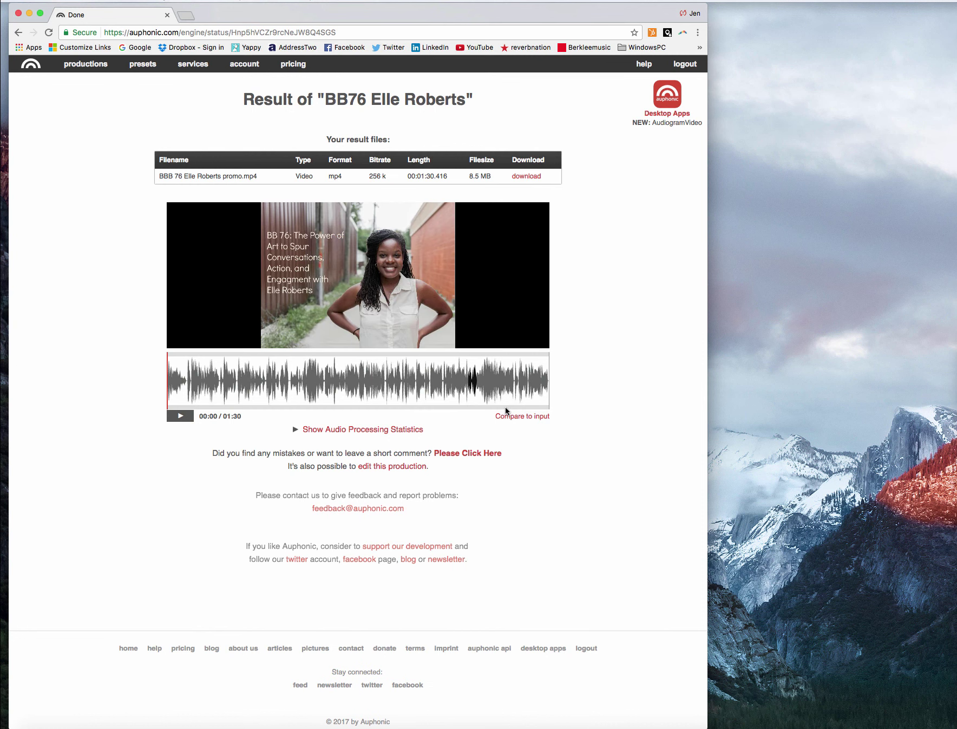
Play the rendered audiogram preview and pause it at 00:13.
click(183, 418)
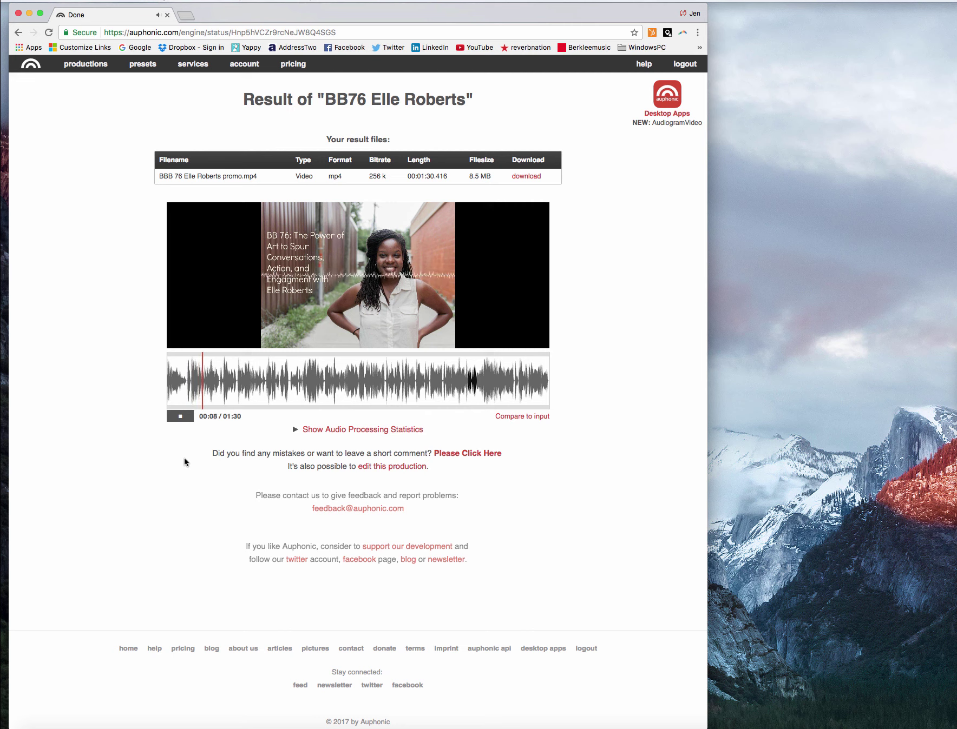
click(181, 417)
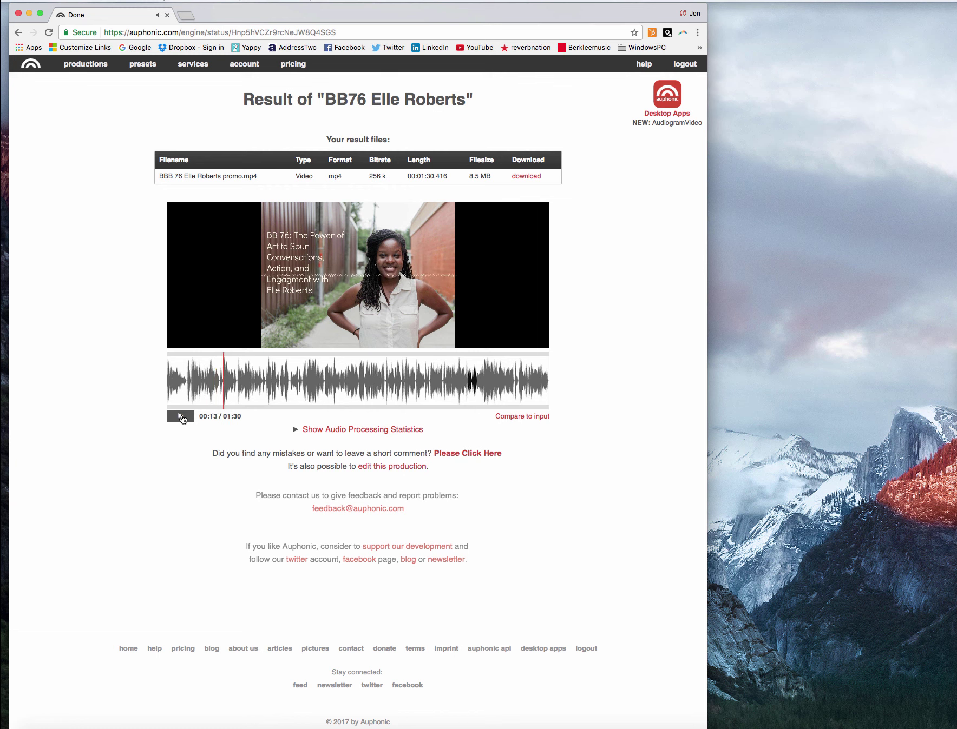
Download the 8.5 MB MP4 result from the result files table.
click(524, 178)
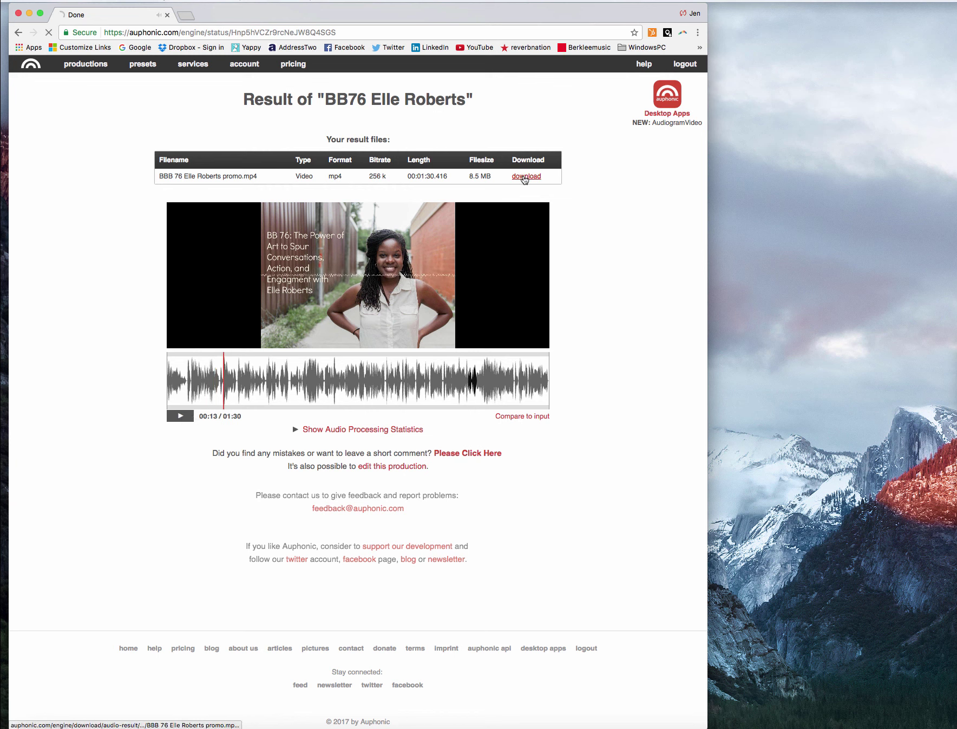